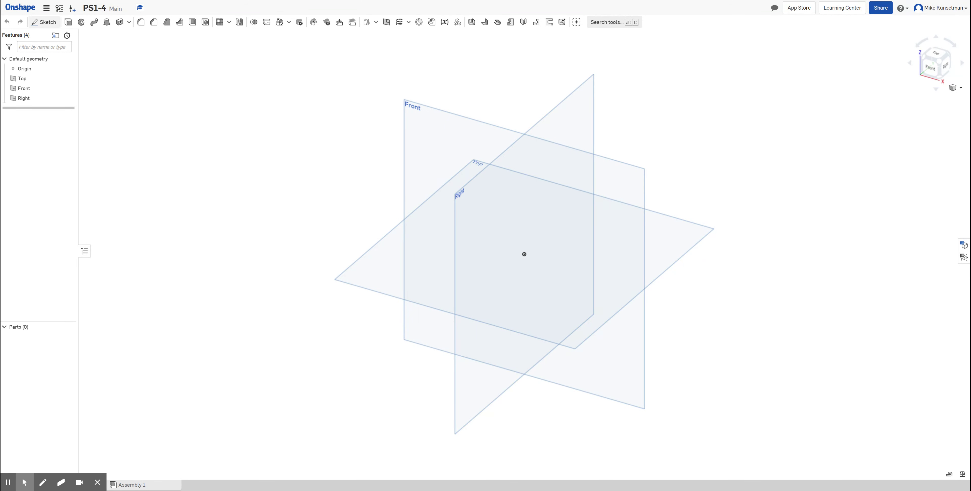
Start a new sketch on the Front plane and view it straight on
{"action": "left_click", "coordinate": [44, 22]}
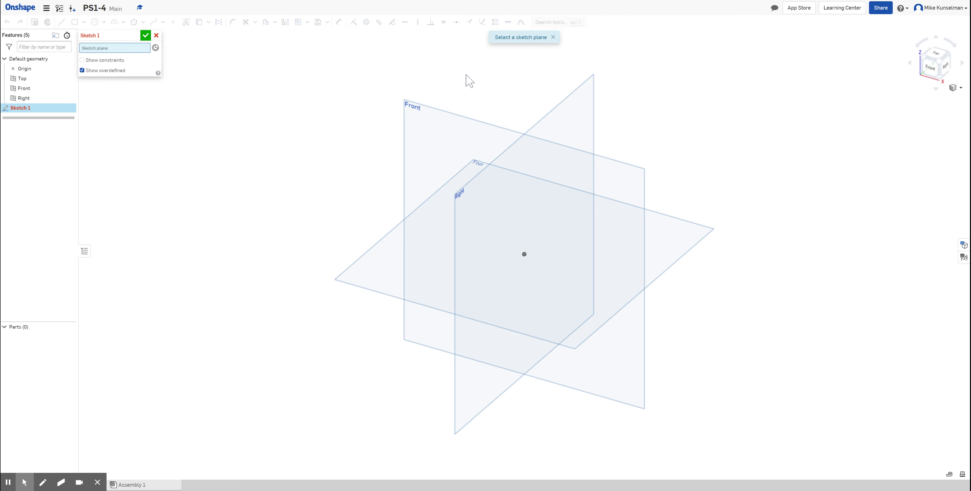
{"action": "left_click", "coordinate": [473, 120]}
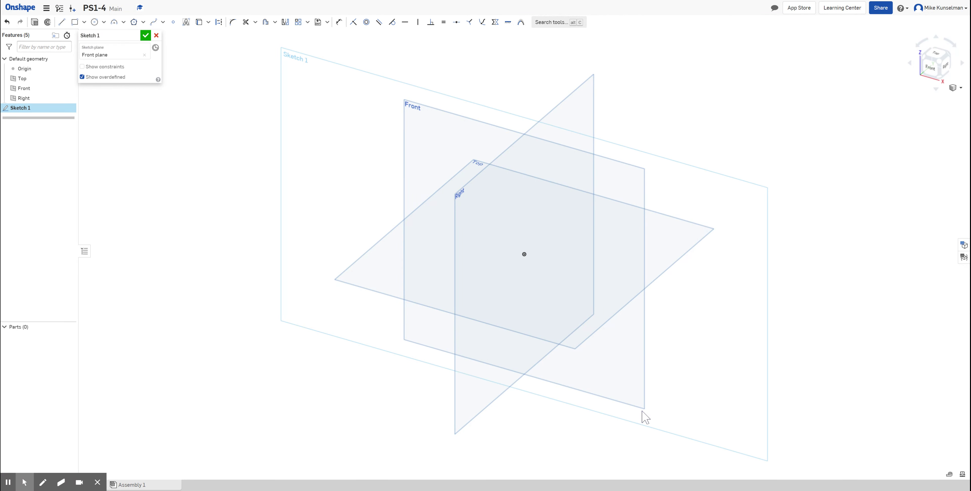
{"action": "left_click", "coordinate": [930, 67]}
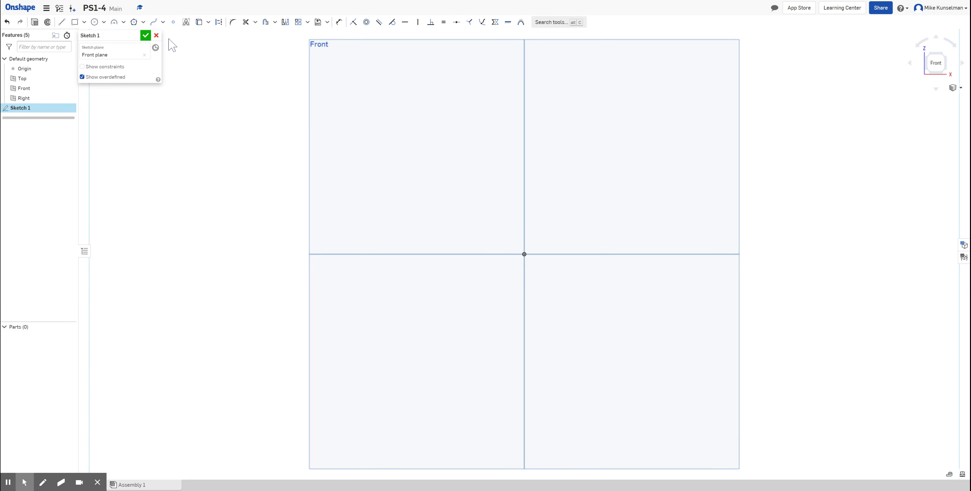
Try a line from the origin, cancel it, and open the document options
{"action": "left_click", "coordinate": [62, 23]}
{"action": "left_click", "coordinate": [524, 254]}
{"action": "key", "text": "Escape"}
{"action": "left_click", "coordinate": [47, 8]}
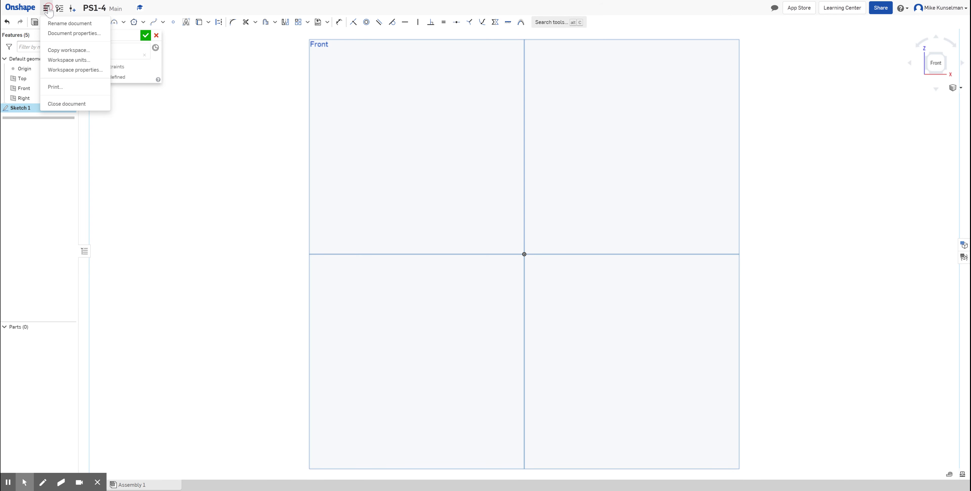
Confirm the workspace length unit as Millimeter and reopen Sketch 1 for editing
{"action": "left_click", "coordinate": [65, 61]}
{"action": "left_click", "coordinate": [89, 55]}
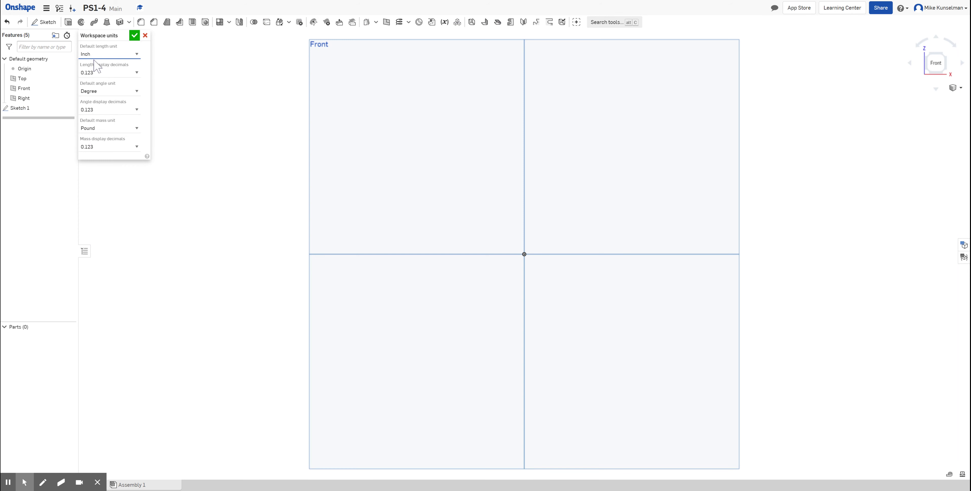
{"action": "left_click", "coordinate": [134, 36]}
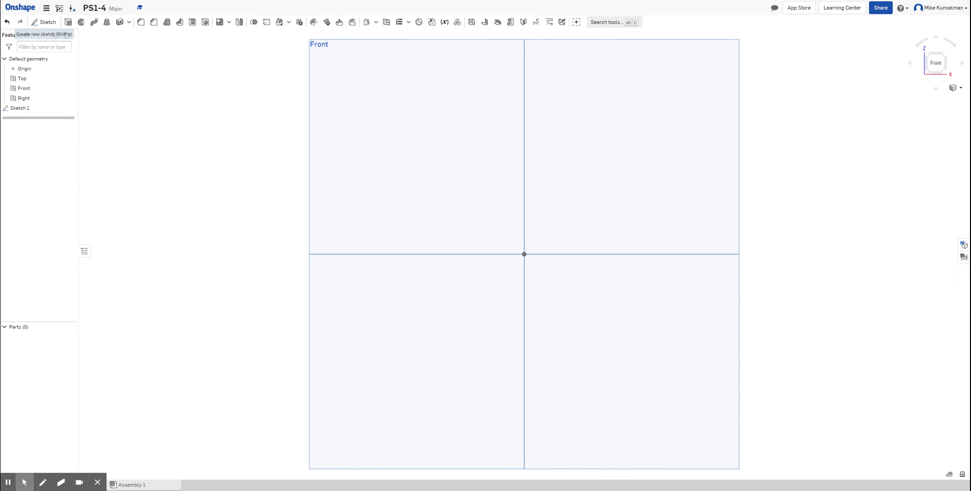
{"action": "right_click", "coordinate": [26, 109]}
{"action": "left_click", "coordinate": [37, 122]}
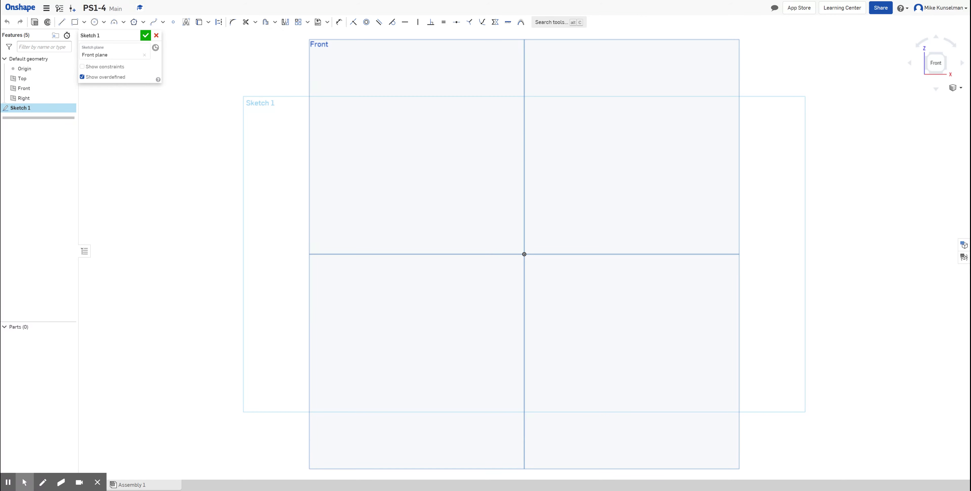
Draw the outline's straight edges from the origin: vertical, bottom, right, slanted and top
{"action": "left_click", "coordinate": [62, 21]}
{"action": "left_click", "coordinate": [524, 254]}
{"action": "left_click", "coordinate": [525, 281]}
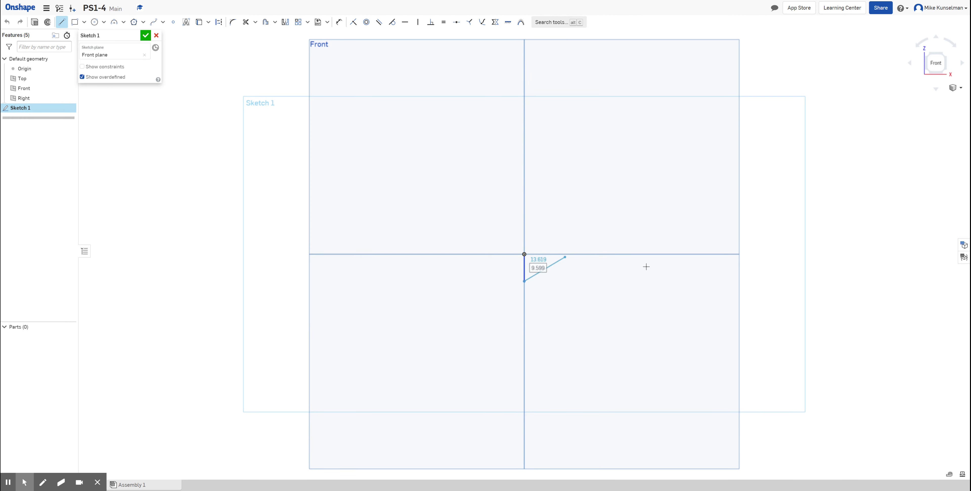
{"action": "left_click", "coordinate": [687, 282]}
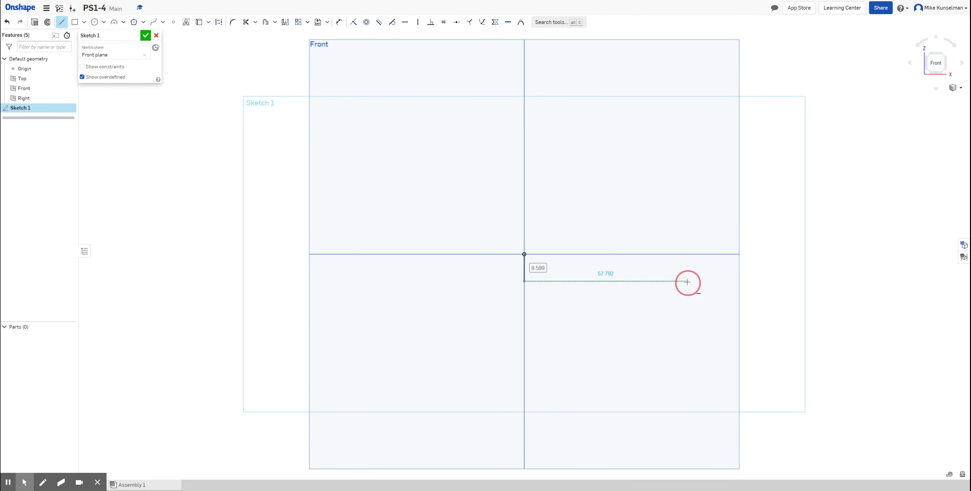
{"action": "left_click", "coordinate": [686, 254]}
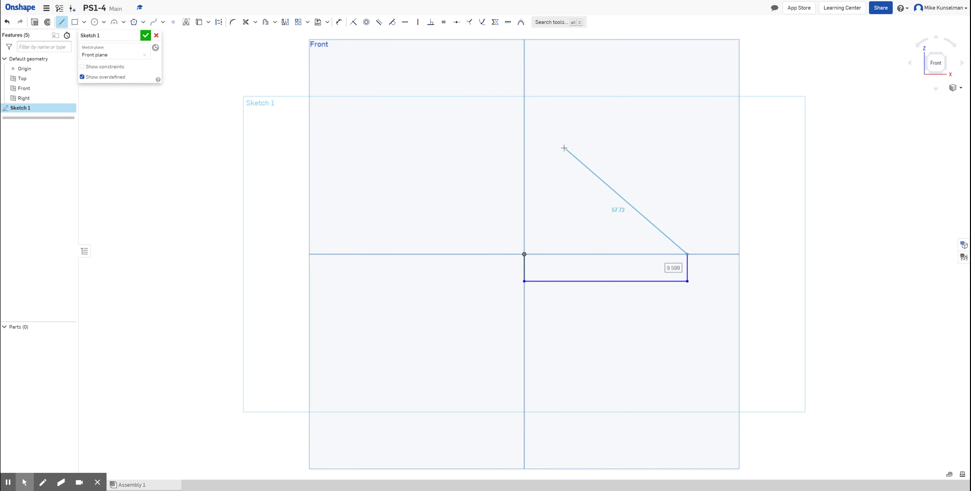
{"action": "left_click", "coordinate": [598, 172]}
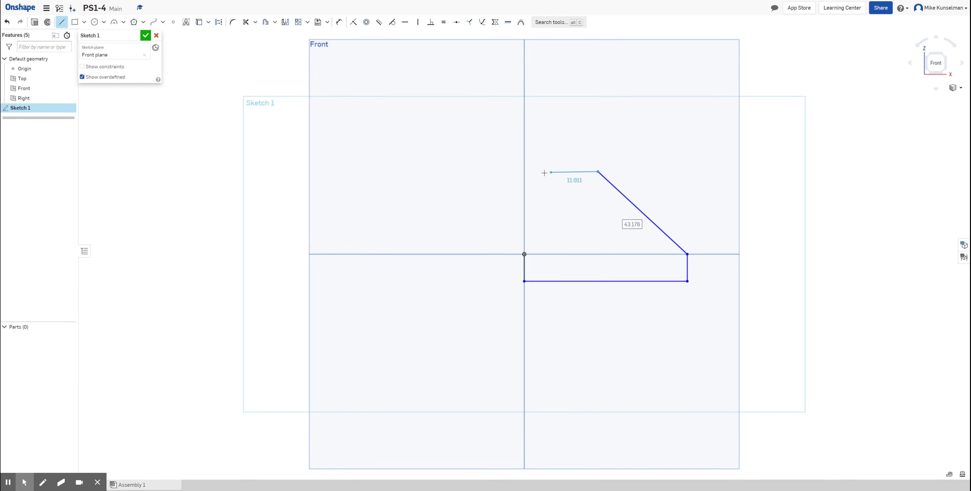
{"action": "left_click", "coordinate": [524, 172]}
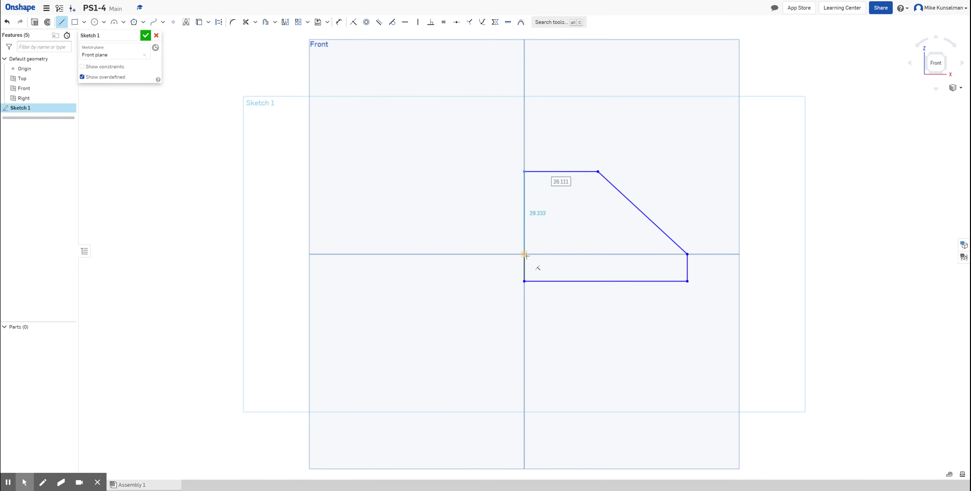
Close the left end with an arc from the top-left corner to the origin
{"action": "left_click", "coordinate": [113, 22]}
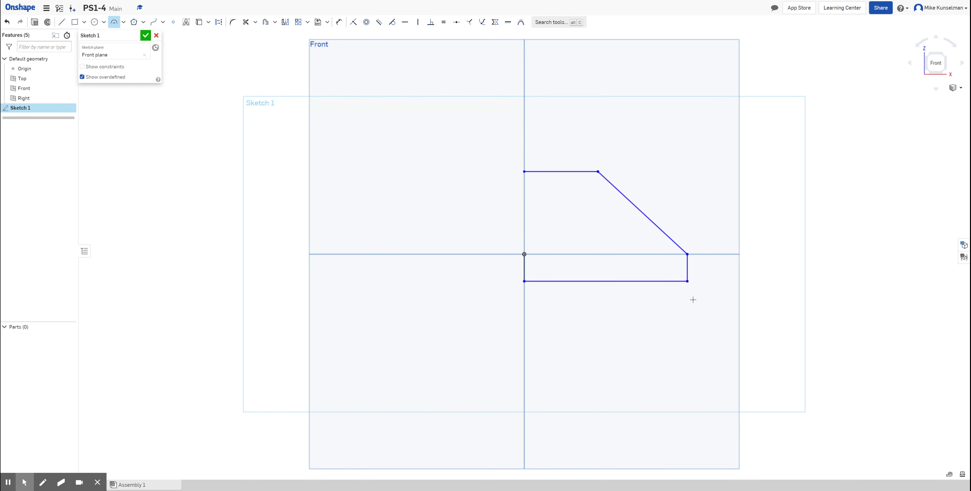
{"action": "left_click", "coordinate": [524, 172]}
{"action": "left_click", "coordinate": [524, 254]}
{"action": "left_click", "coordinate": [483, 222]}
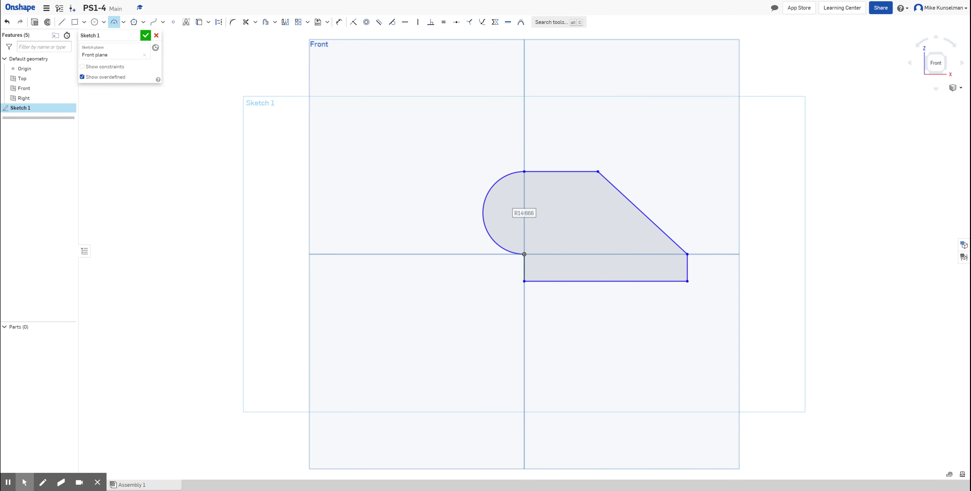
Draw a hole circle of about Ø12.884 centred on the arc's centre
{"action": "key", "text": "c"}
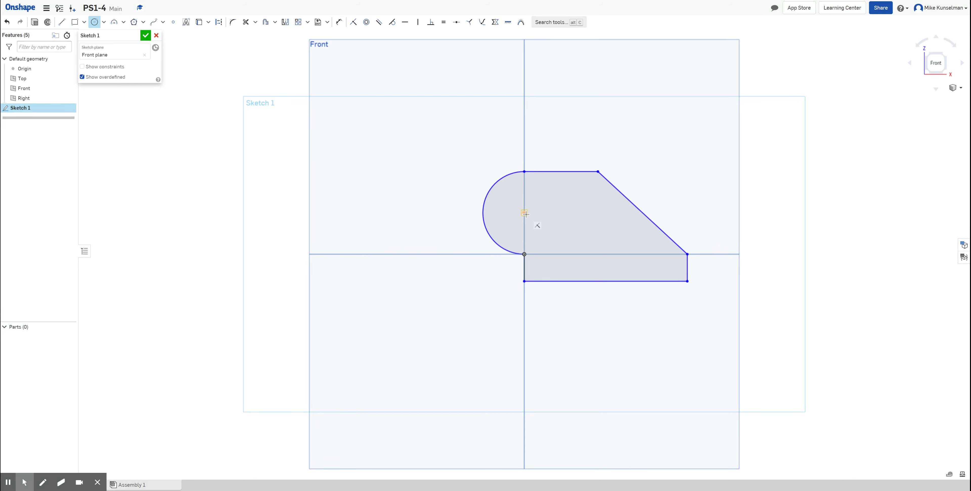
{"action": "left_click", "coordinate": [524, 213]}
{"action": "left_click", "coordinate": [537, 200]}
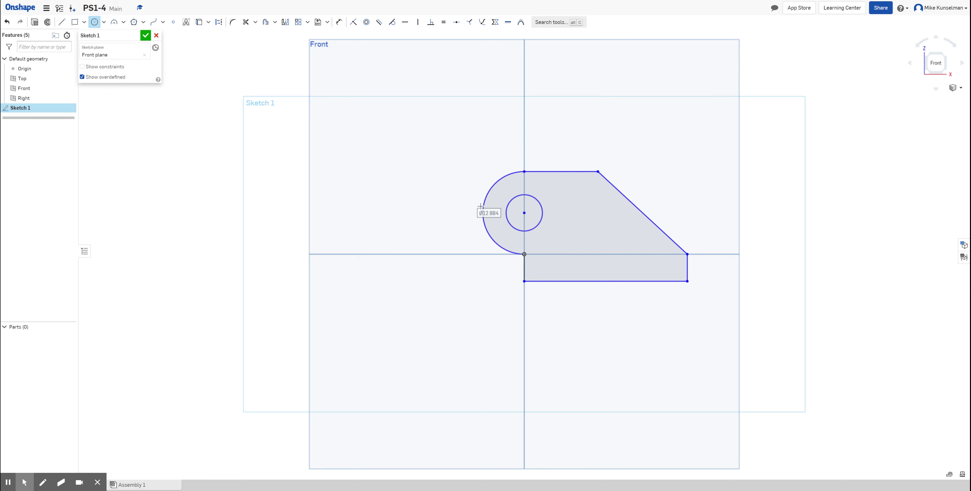
{"action": "scroll", "coordinate": [598, 177], "scroll_direction": "down", "scroll_amount": 2}
{"action": "scroll", "coordinate": [610, 187], "scroll_direction": "up", "scroll_amount": 3}
{"action": "scroll", "coordinate": [674, 283], "scroll_direction": "up", "scroll_amount": 2}
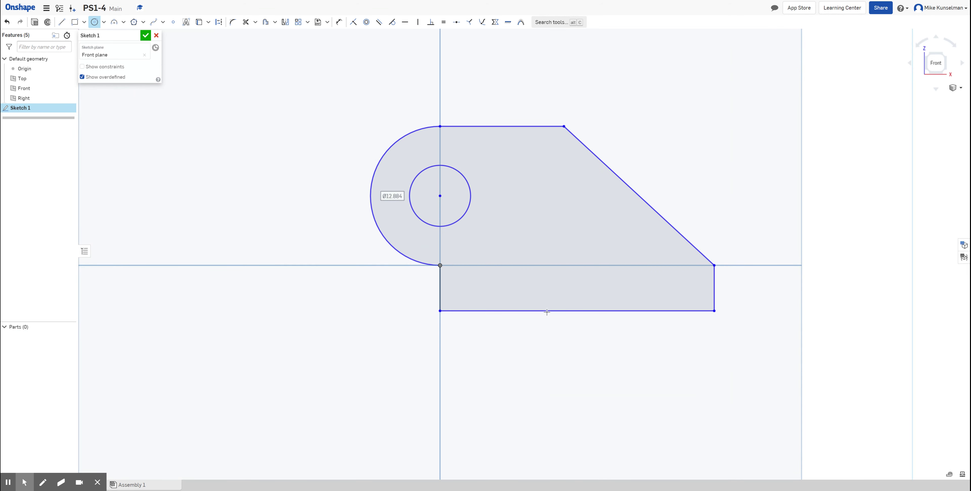
Dimension the short vertical edge to 10 and the bottom edge to 70
{"action": "left_click", "coordinate": [339, 23]}
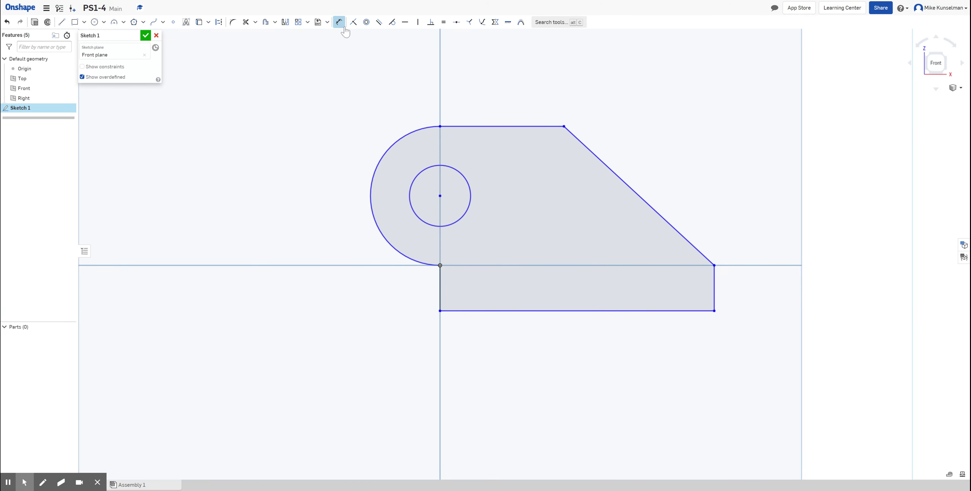
{"action": "left_click", "coordinate": [440, 285]}
{"action": "left_click", "coordinate": [405, 285]}
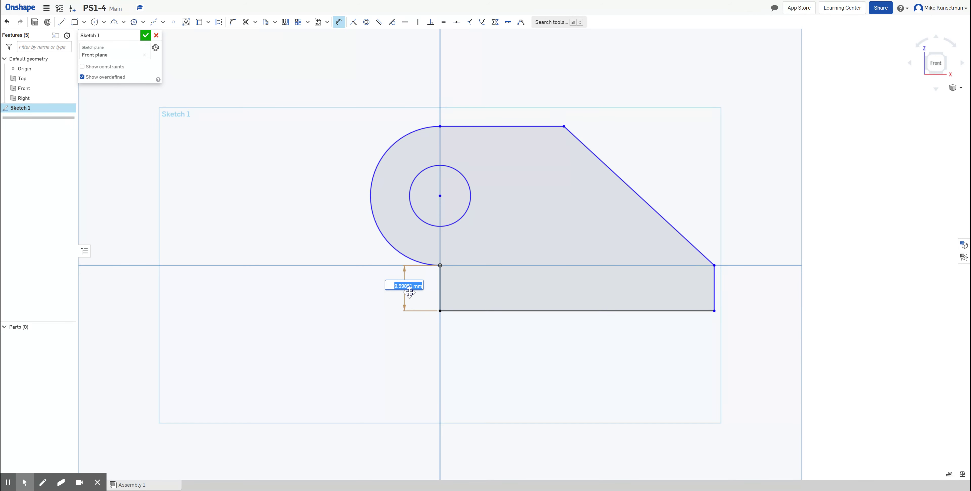
{"action": "type", "text": "10"}
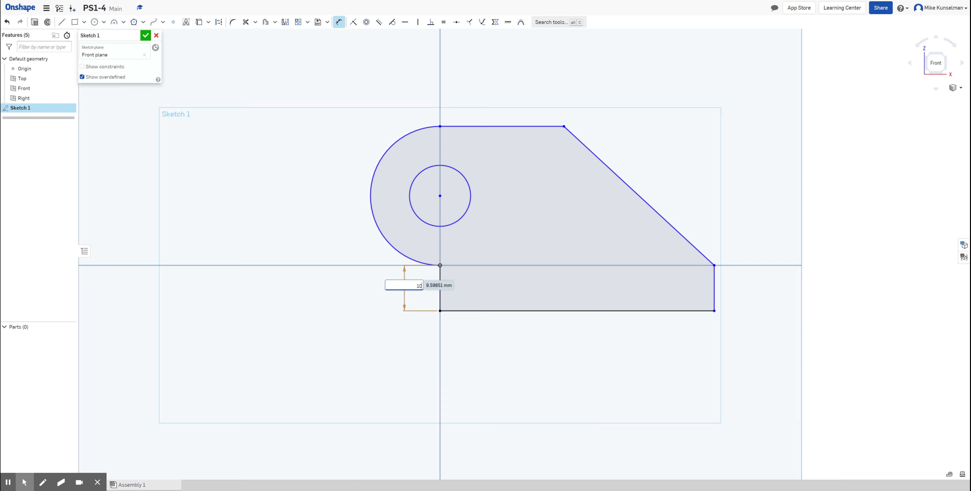
{"action": "key", "text": "Return"}
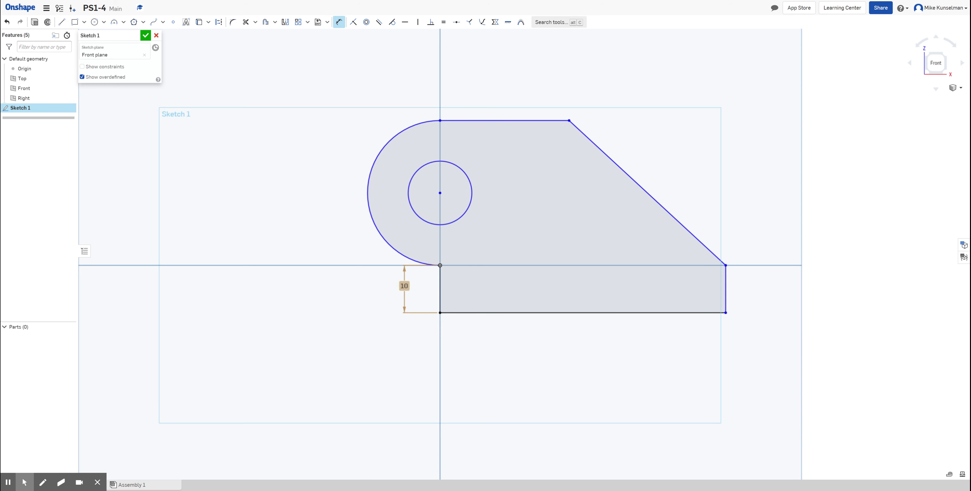
{"action": "left_click", "coordinate": [489, 314]}
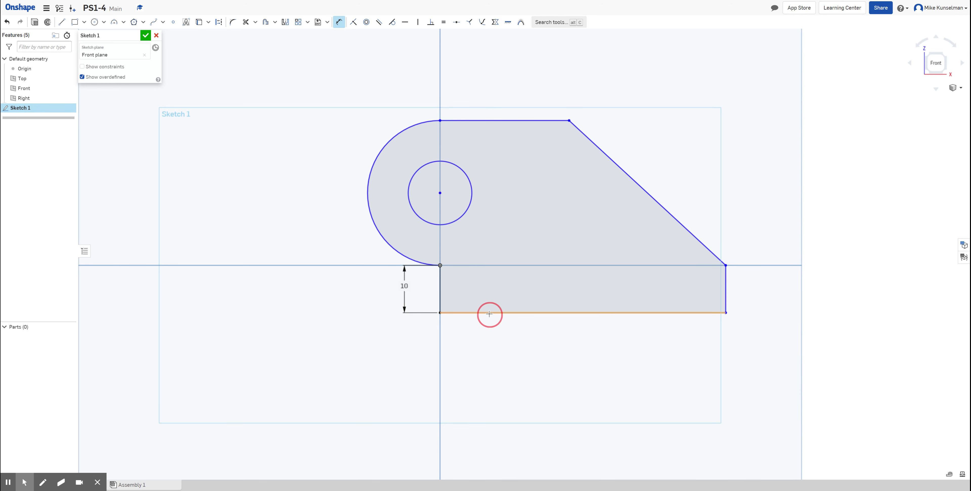
{"action": "left_click", "coordinate": [557, 314]}
{"action": "left_click", "coordinate": [572, 342]}
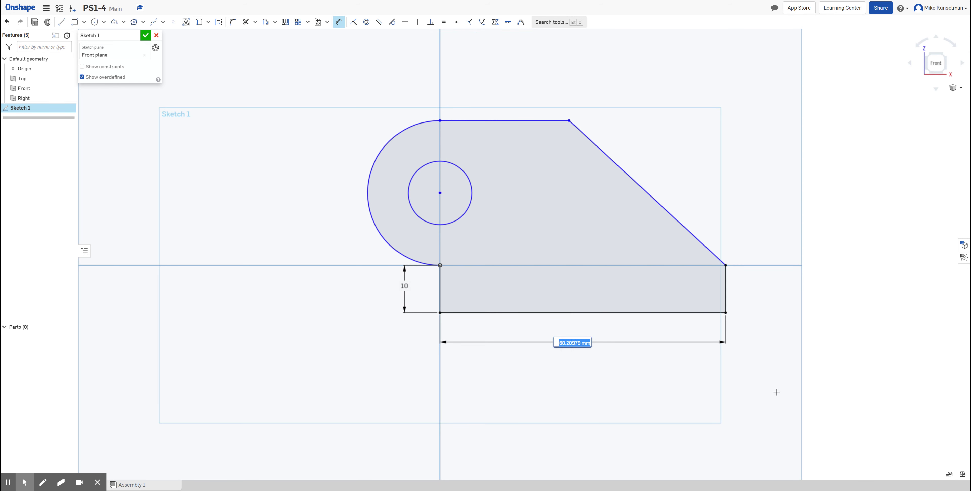
{"action": "type", "text": "70"}
{"action": "key", "text": "Return"}
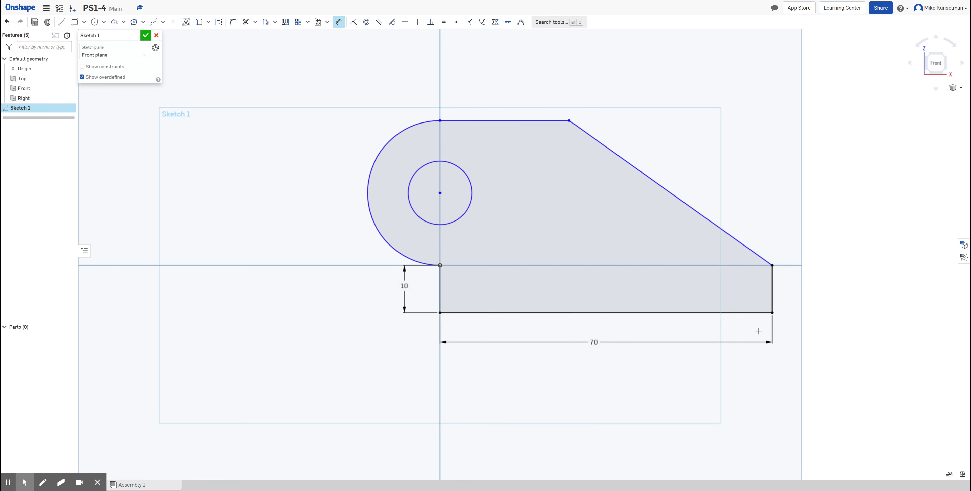
Dimension the right edge to 10 and the top edge to 30
{"action": "left_click", "coordinate": [772, 294]}
{"action": "left_click", "coordinate": [785, 297]}
{"action": "key", "text": "Return"}
{"action": "left_click", "coordinate": [506, 121]}
{"action": "left_click", "coordinate": [500, 81]}
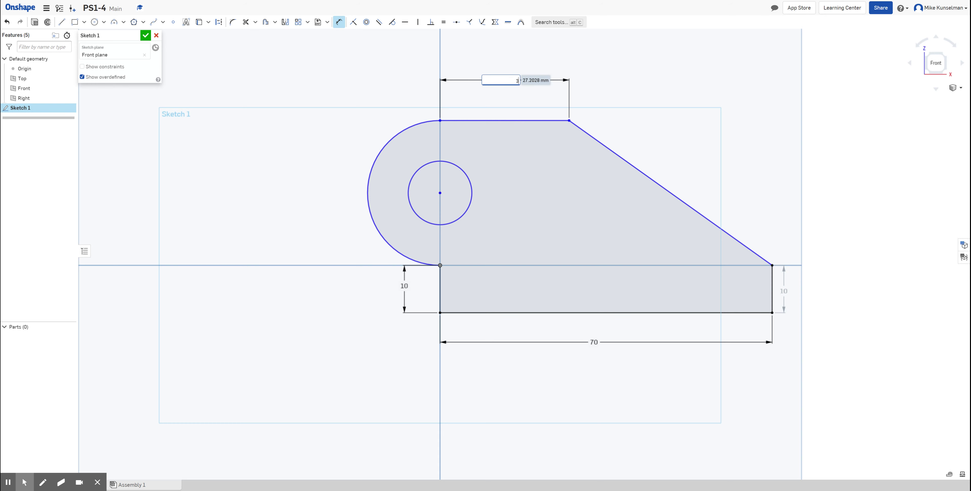
{"action": "key", "text": "Return"}
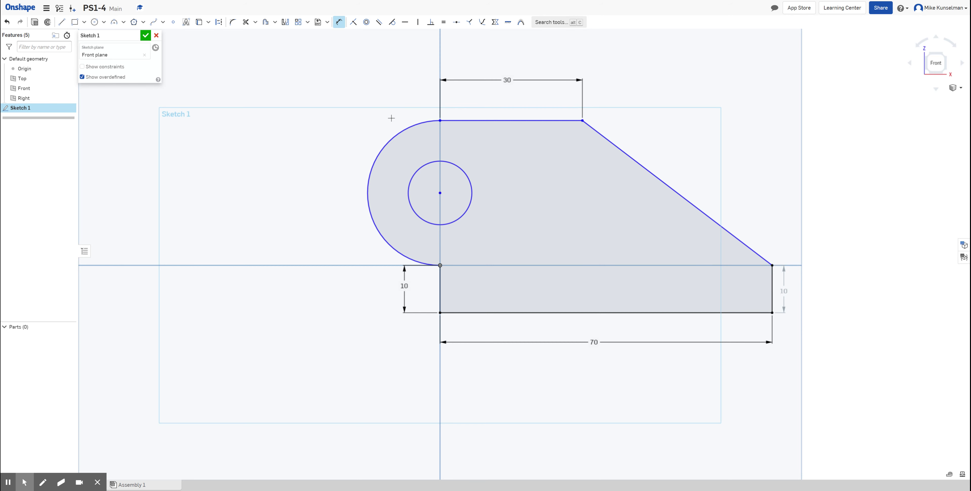
{"action": "left_click", "coordinate": [394, 135]}
Set the rounded end's radius to 20
{"action": "left_click", "coordinate": [352, 132]}
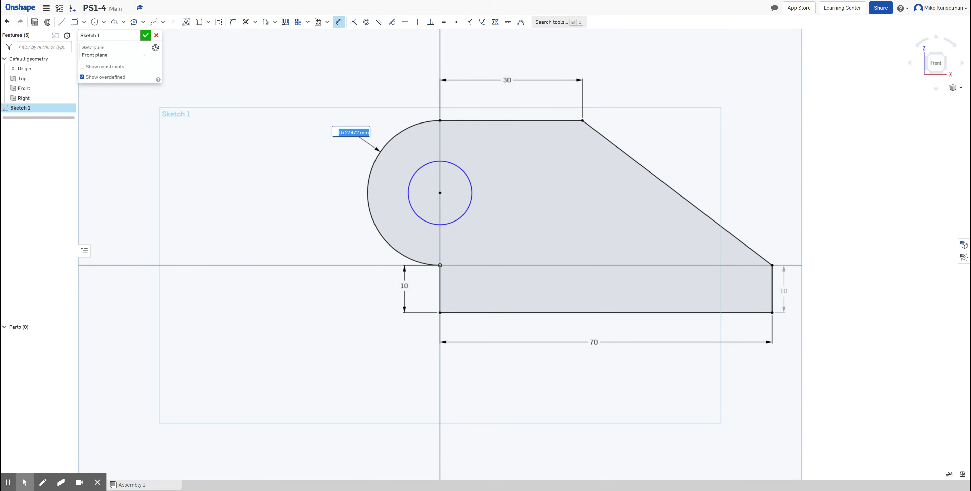
{"action": "type", "text": "20"}
{"action": "key", "text": "Return"}
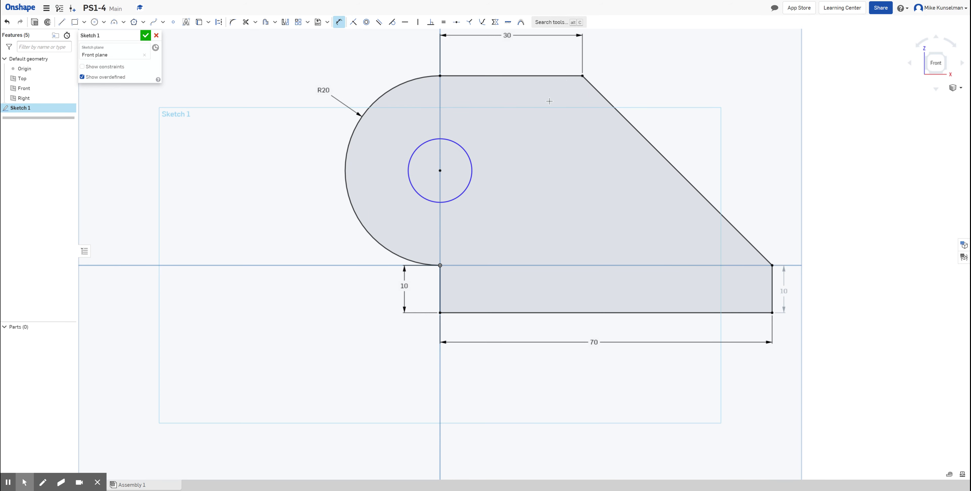
Set the hole circle's diameter to 20
{"action": "left_click", "coordinate": [416, 152]}
{"action": "left_click", "coordinate": [293, 149]}
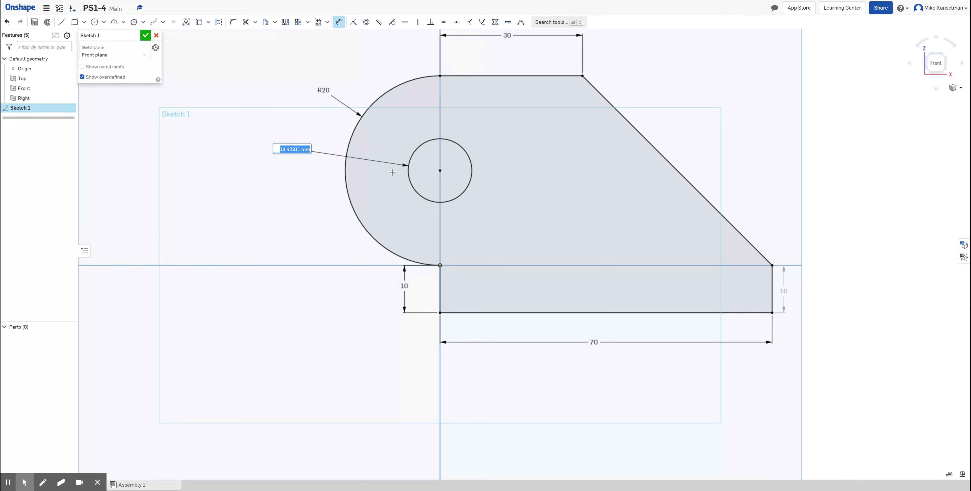
{"action": "type", "text": "20"}
{"action": "key", "text": "Return"}
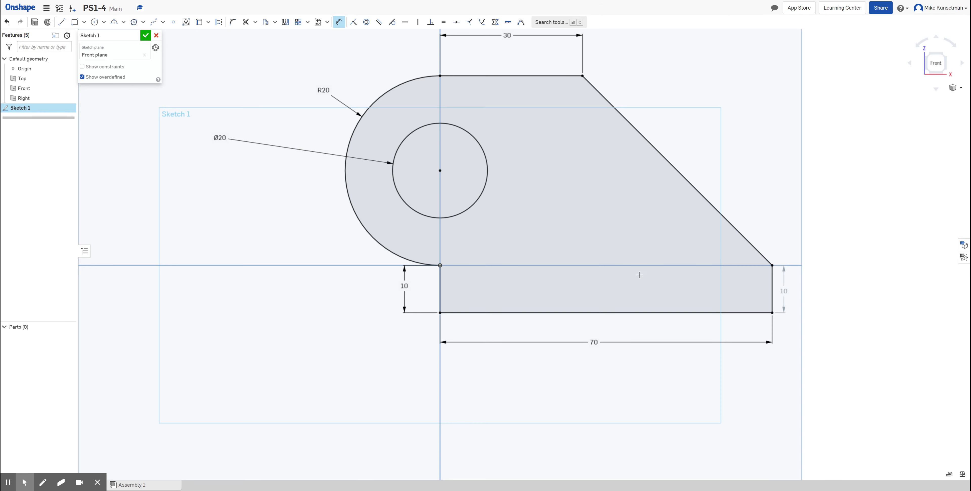
{"action": "scroll", "coordinate": [282, 327], "scroll_direction": "up", "scroll_amount": 3}
{"action": "scroll", "coordinate": [258, 324], "scroll_direction": "down", "scroll_amount": 4}
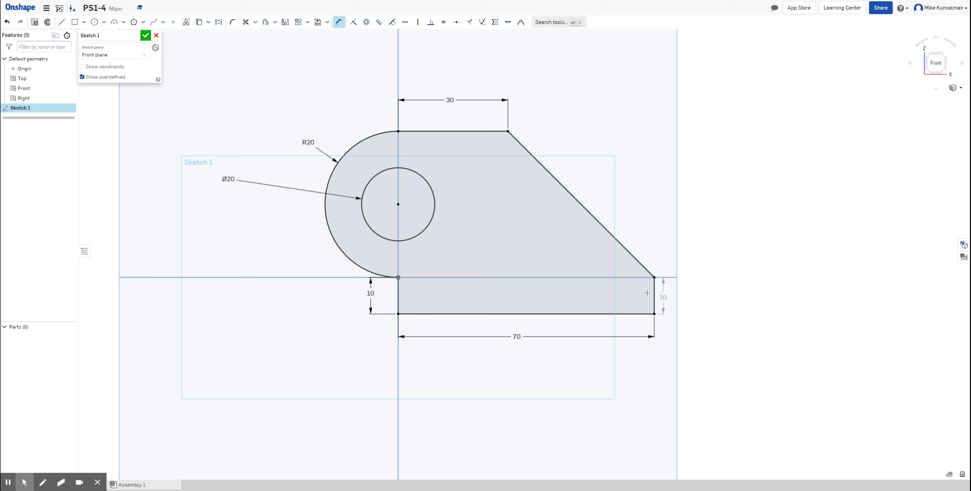
Close Sketch 1 and extrude its profile 10 mm into solid Part 1
{"action": "left_click", "coordinate": [145, 35]}
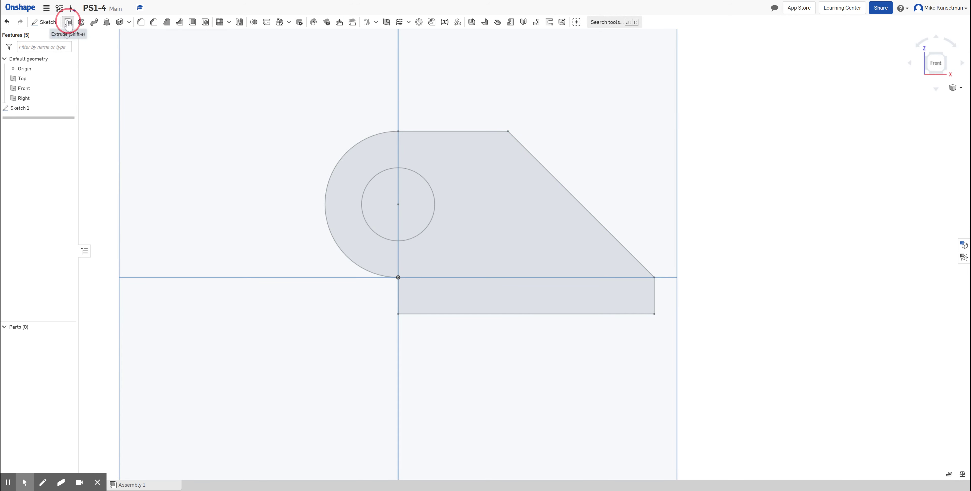
{"action": "left_click", "coordinate": [67, 22]}
{"action": "left_click", "coordinate": [947, 54]}
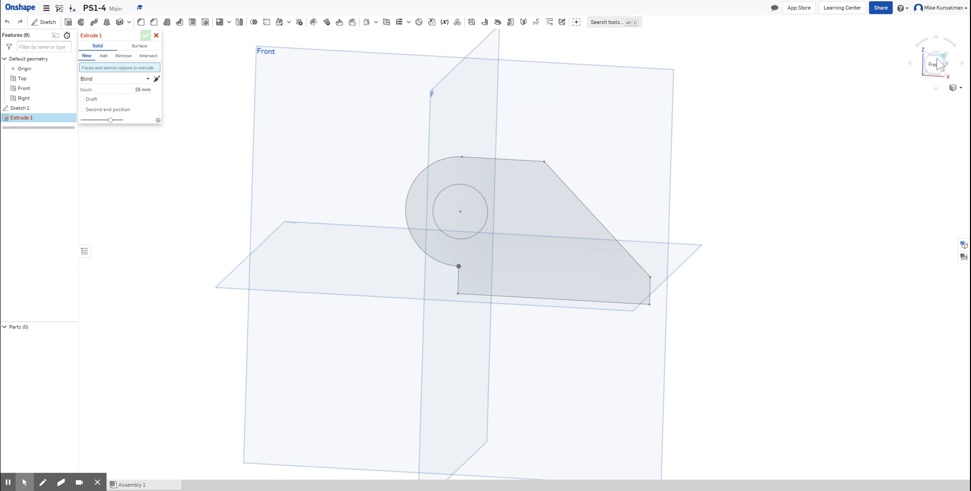
{"action": "left_click", "coordinate": [589, 253]}
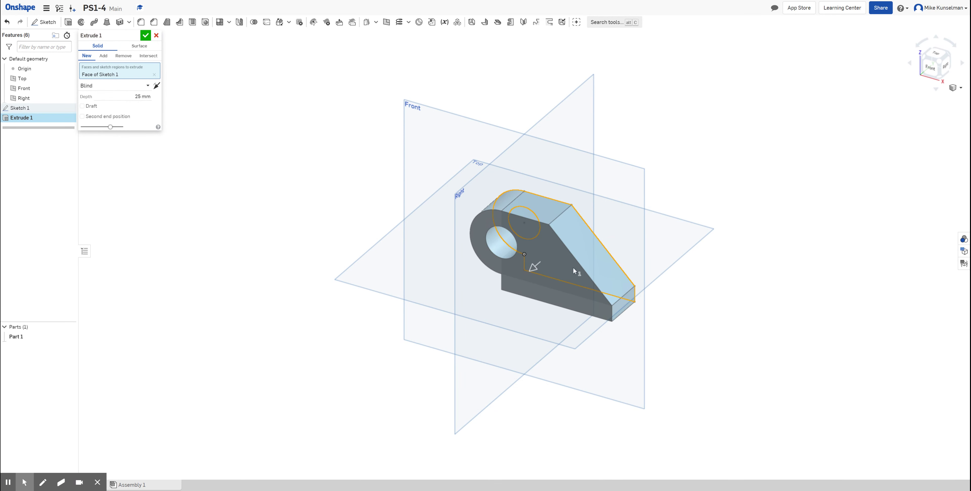
{"action": "left_click", "coordinate": [149, 94]}
{"action": "type", "text": "10"}
{"action": "left_click", "coordinate": [145, 35]}
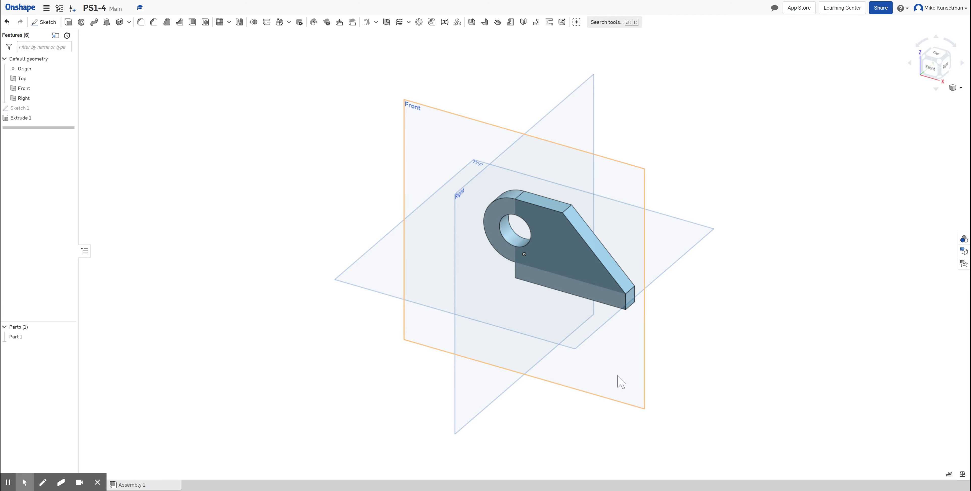
Create Sketch 2 on the part's bottom face and view it from the Bottom
{"action": "right_click_drag", "start_coordinate": [662, 388], "coordinate": [563, 265]}
{"action": "scroll", "coordinate": [563, 264], "scroll_direction": "down", "scroll_amount": 3}
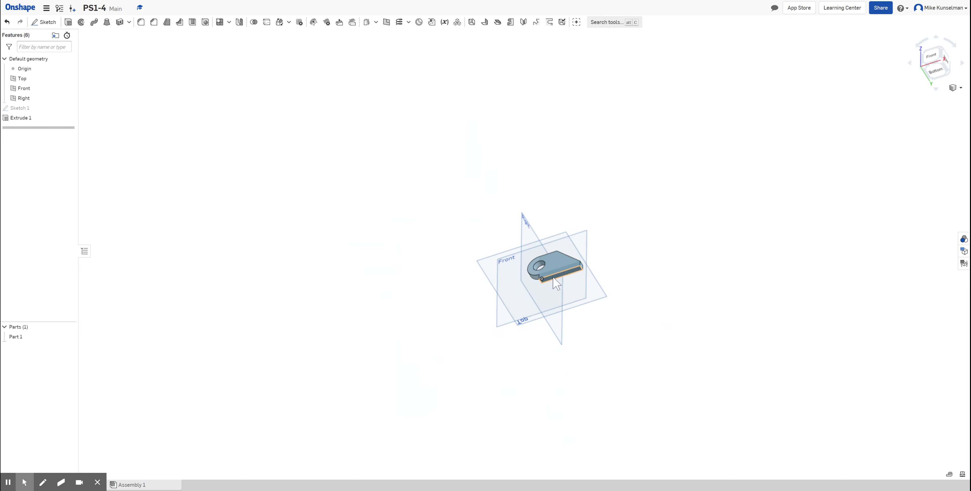
{"action": "scroll", "coordinate": [561, 302], "scroll_direction": "up", "scroll_amount": 6}
{"action": "right_click", "coordinate": [516, 262]}
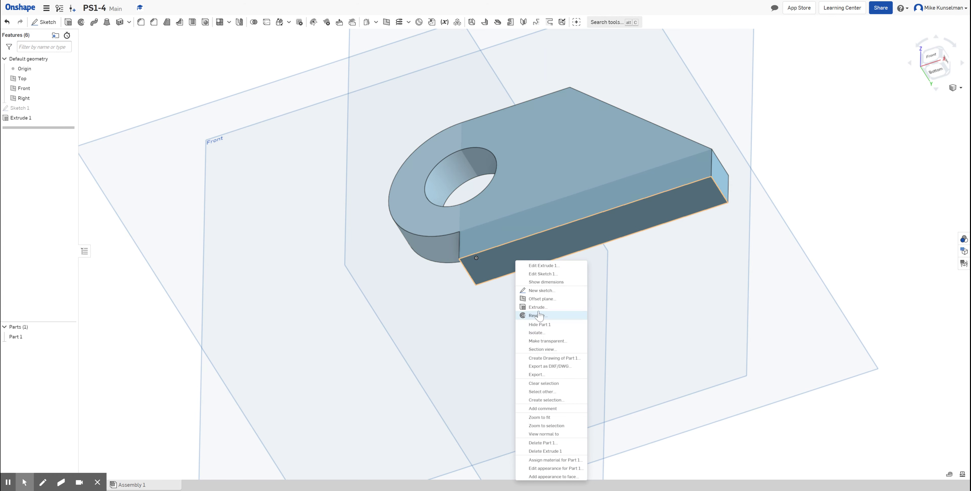
{"action": "left_click", "coordinate": [548, 296]}
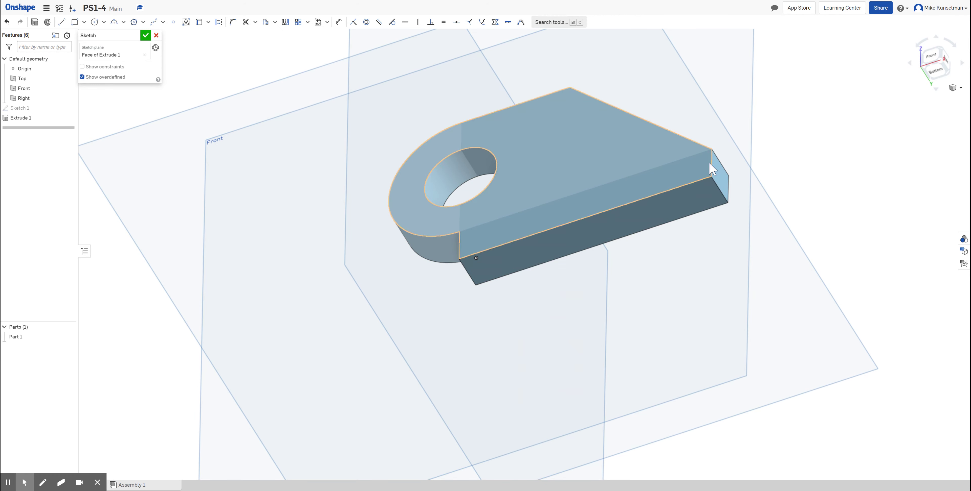
{"action": "left_click", "coordinate": [936, 71]}
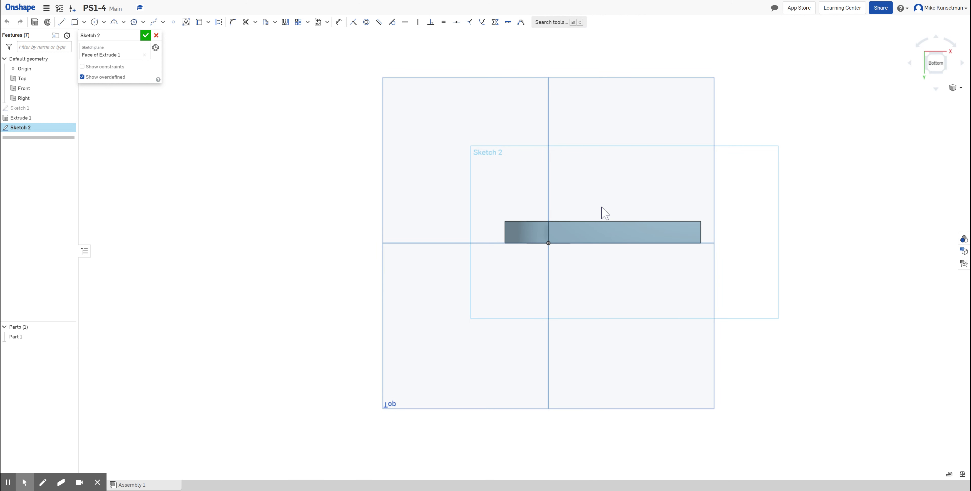
{"action": "scroll", "coordinate": [605, 213], "scroll_direction": "up", "scroll_amount": 3}
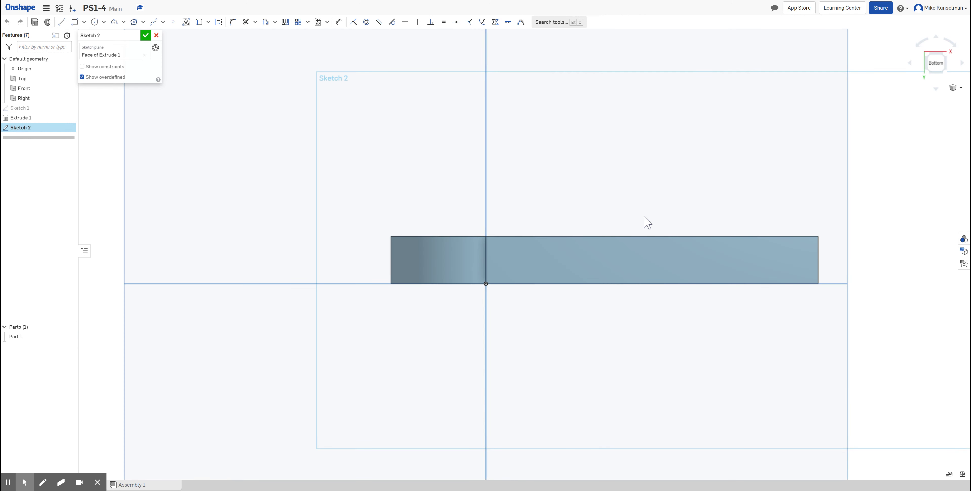
{"action": "left_click", "coordinate": [62, 22]}
Draw the tab's two upright sides joined by a line along the part's edge
{"action": "left_click", "coordinate": [485, 205]}
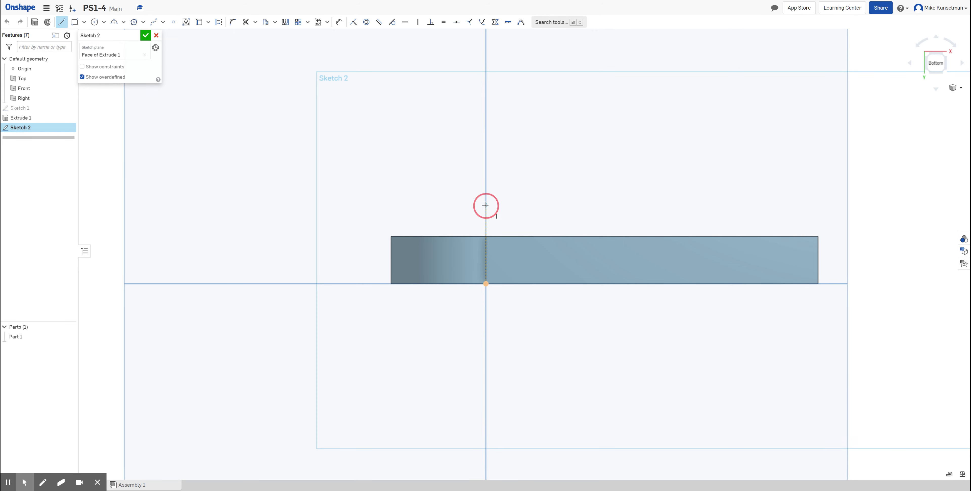
{"action": "left_click", "coordinate": [485, 236]}
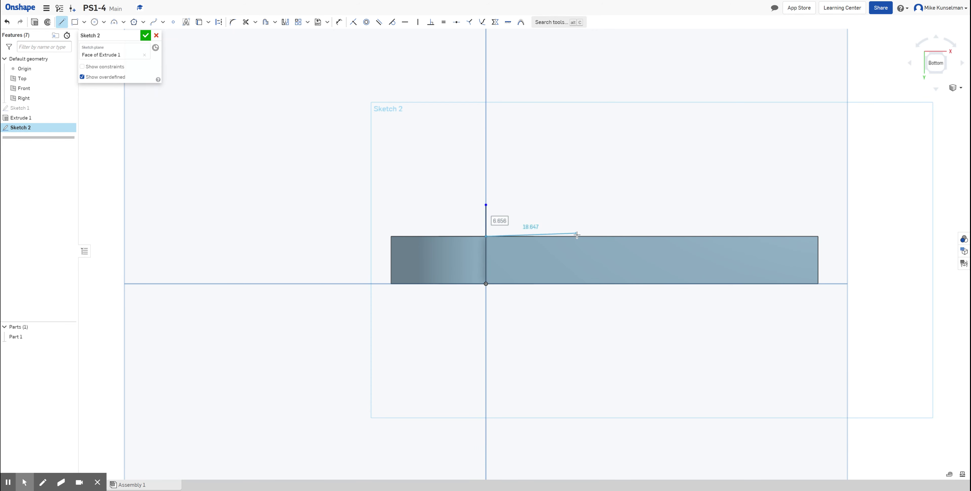
{"action": "left_click", "coordinate": [595, 237]}
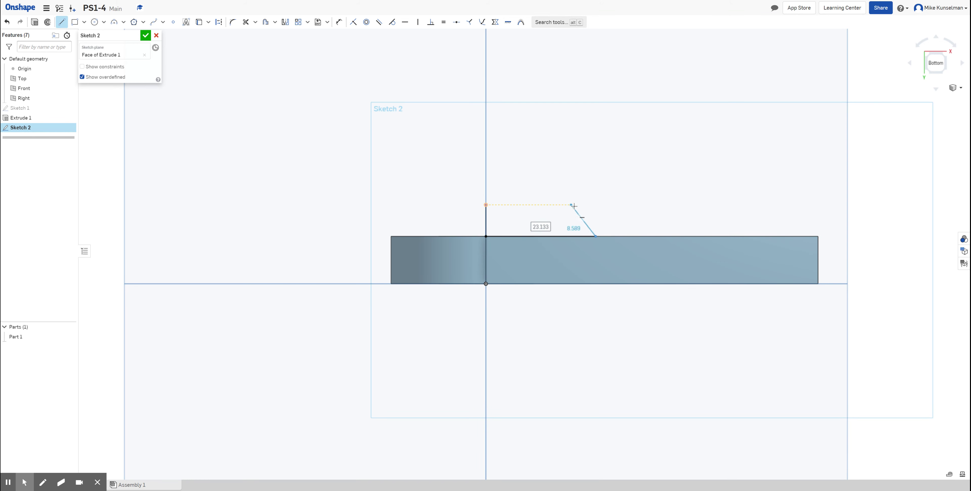
{"action": "left_click", "coordinate": [595, 205]}
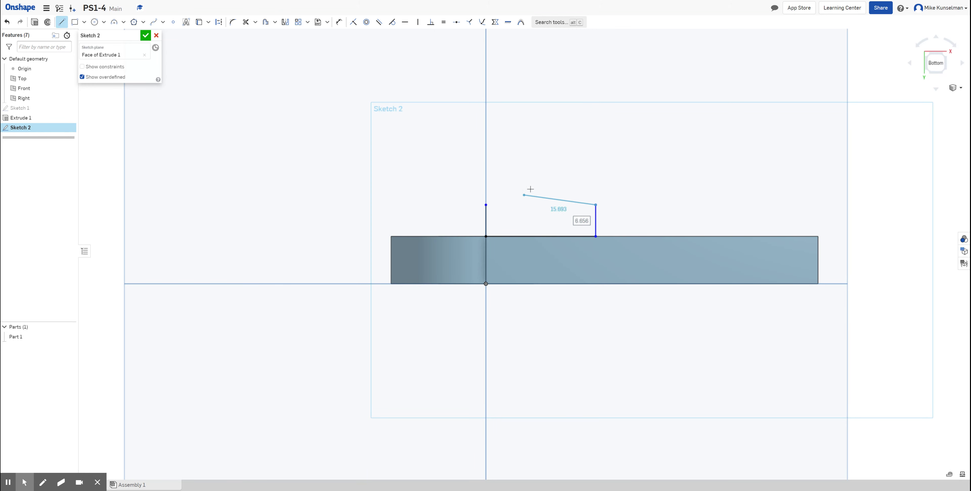
Cap the two uprights with a three-point arc bulging upward
{"action": "left_click", "coordinate": [113, 22]}
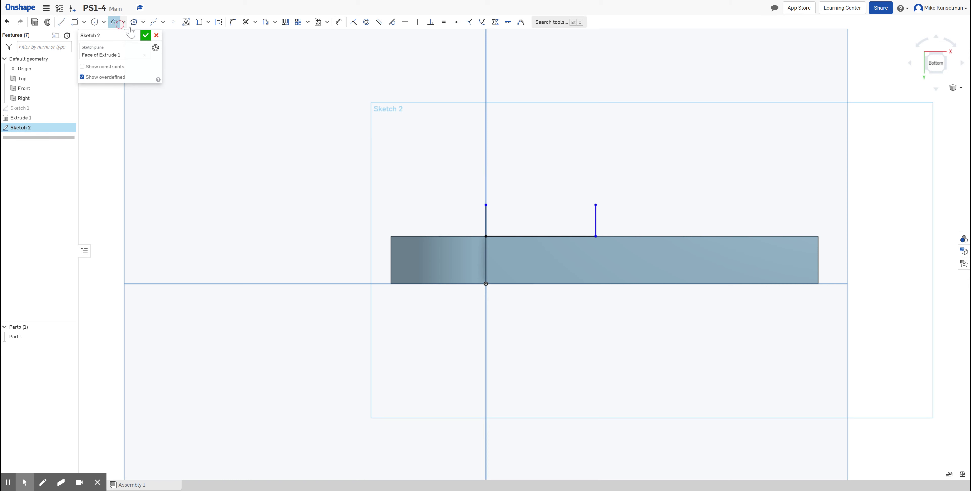
{"action": "left_click", "coordinate": [595, 205]}
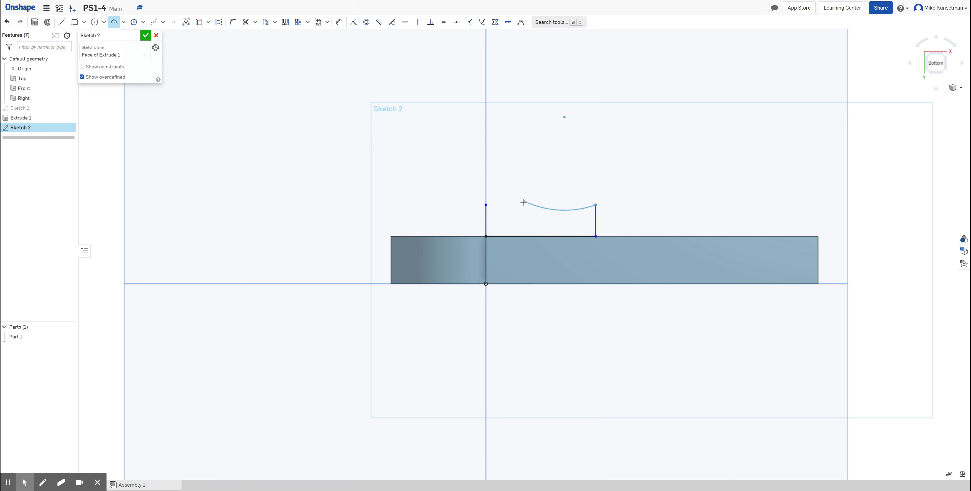
{"action": "left_click", "coordinate": [486, 205]}
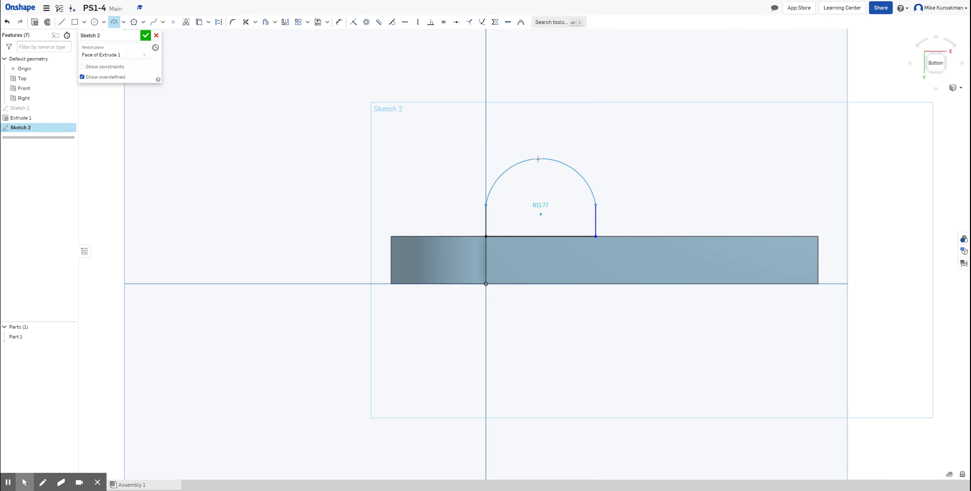
{"action": "left_click", "coordinate": [537, 149]}
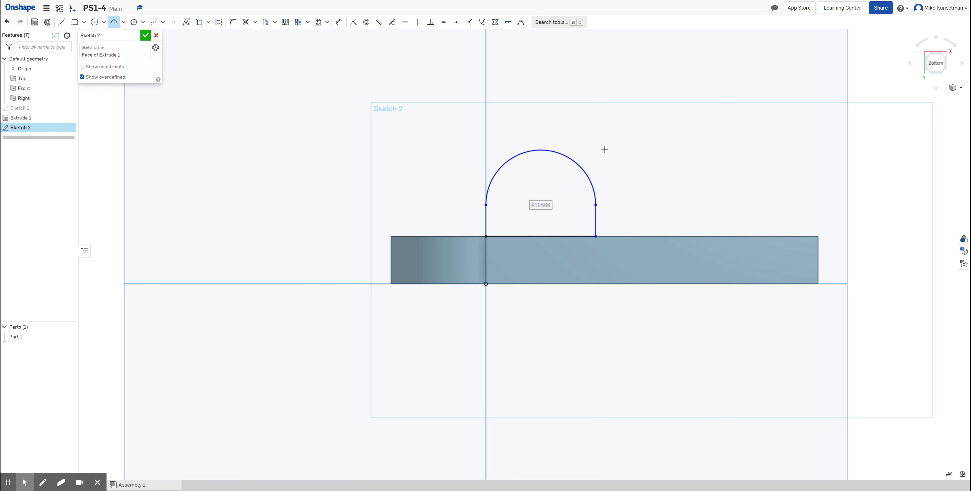
Draw the hole circle centred on the arc's centre
{"action": "key", "text": "c"}
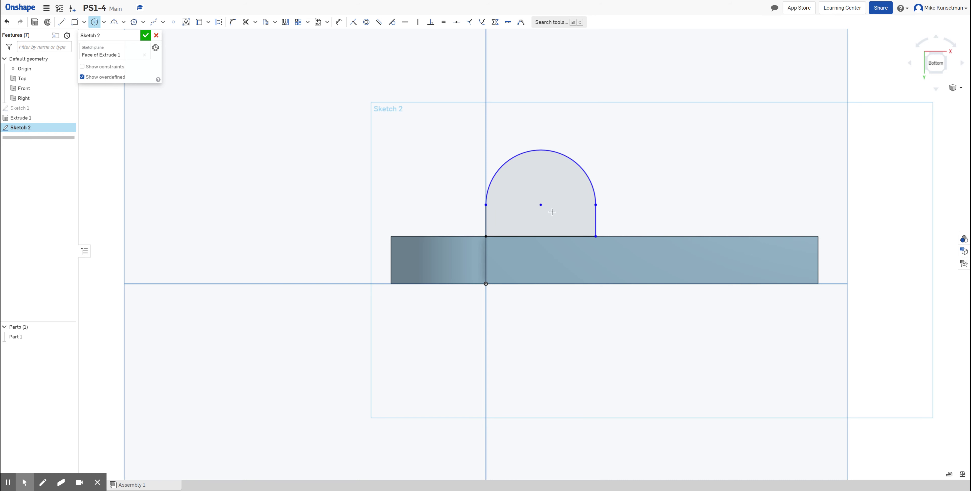
{"action": "left_click", "coordinate": [540, 205]}
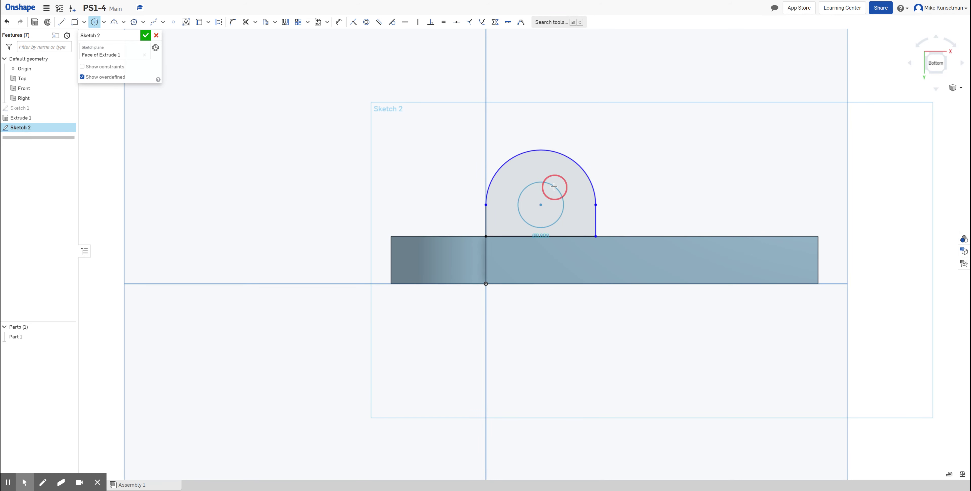
{"action": "left_click", "coordinate": [553, 186]}
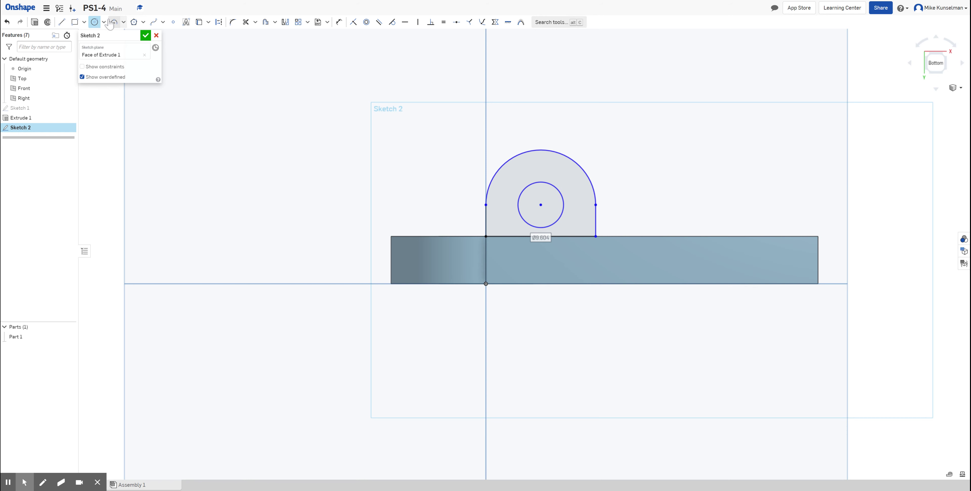
Dimension the tab arc to R20 and the hole to Ø20
{"action": "left_click", "coordinate": [339, 23]}
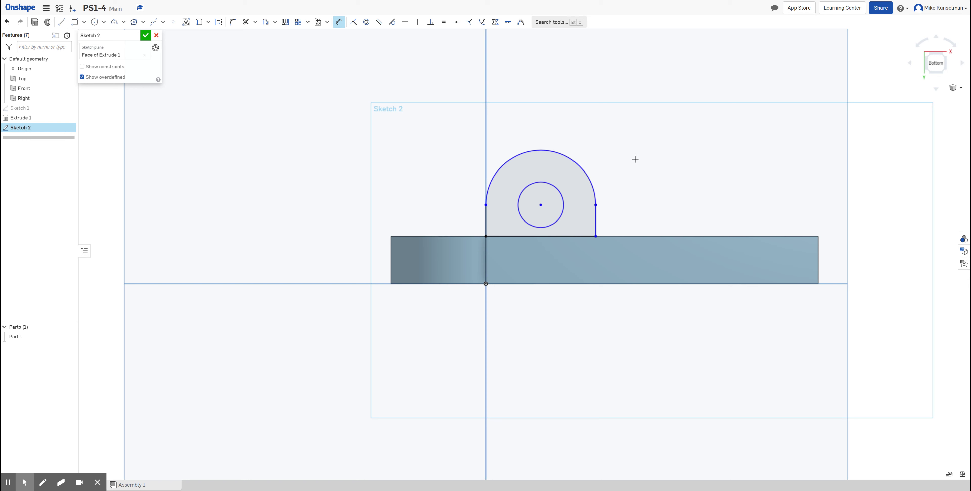
{"action": "left_click", "coordinate": [586, 178]}
{"action": "left_click", "coordinate": [635, 145]}
{"action": "key", "text": "Return"}
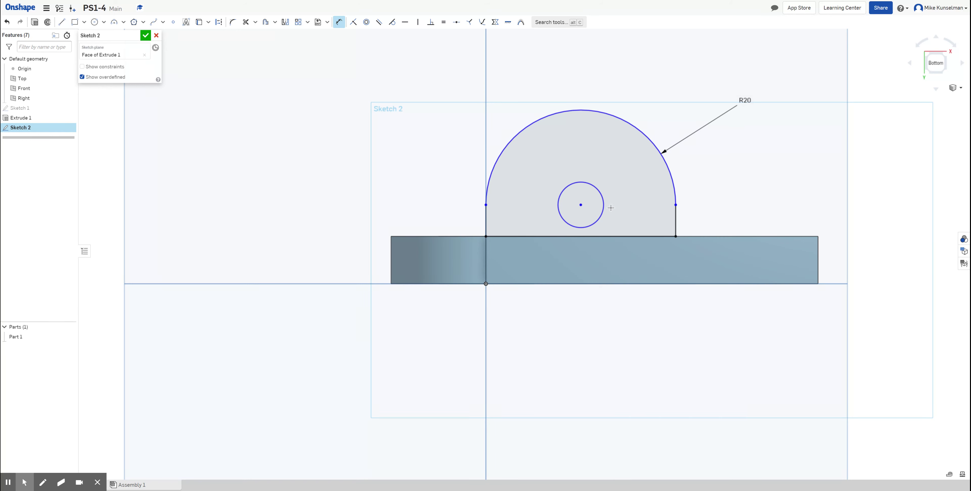
{"action": "left_click", "coordinate": [603, 211]}
{"action": "left_click", "coordinate": [761, 157]}
{"action": "type", "text": "20"}
{"action": "key", "text": "Return"}
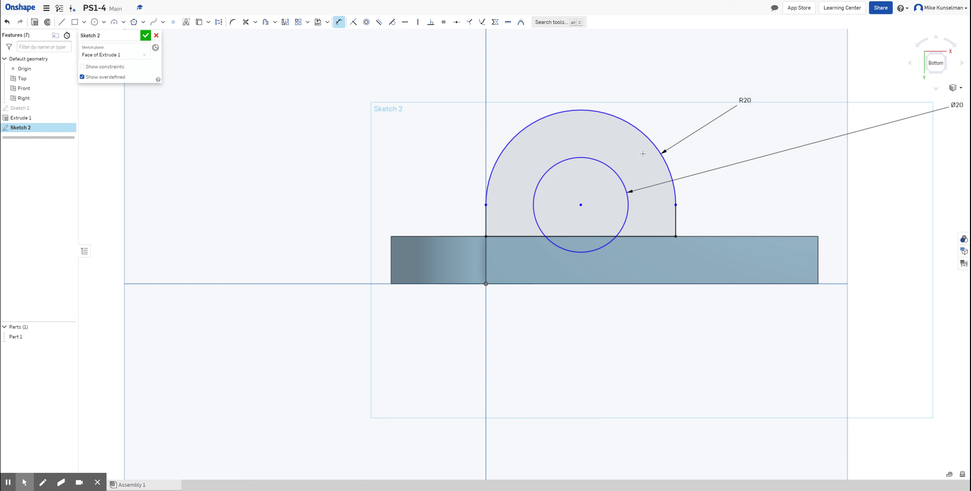
Set the arc top 40 above the plate edge and finish Sketch 2
{"action": "left_click", "coordinate": [595, 112]}
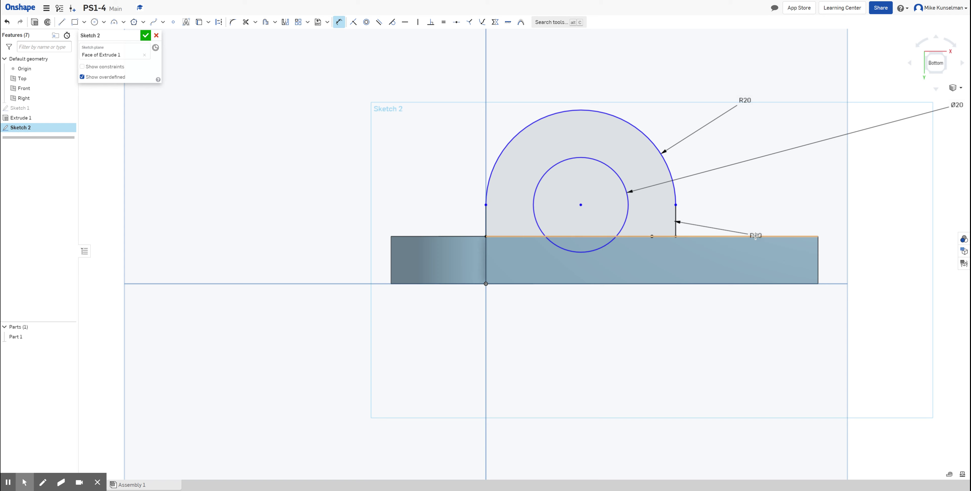
{"action": "left_click", "coordinate": [758, 215]}
{"action": "left_click", "coordinate": [780, 182]}
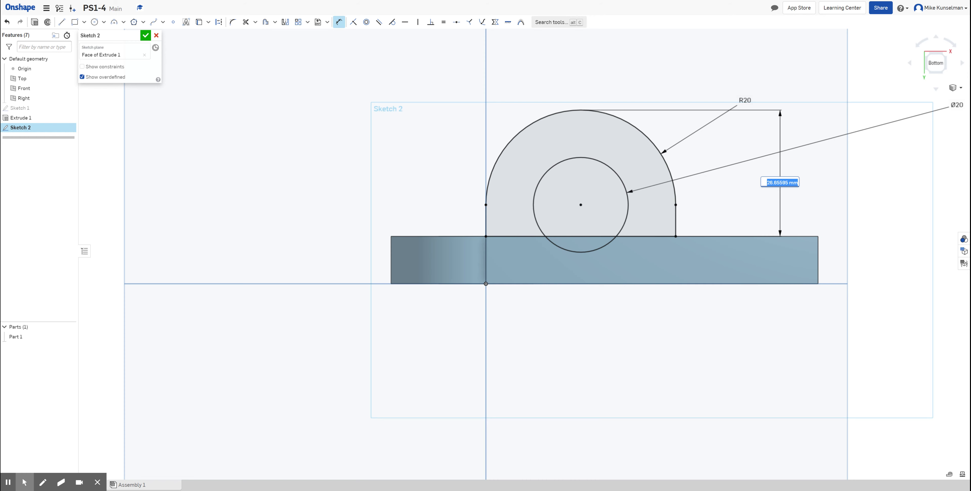
{"action": "type", "text": "40"}
{"action": "key", "text": "Return"}
{"action": "scroll", "coordinate": [434, 272], "scroll_direction": "down", "scroll_amount": 5}
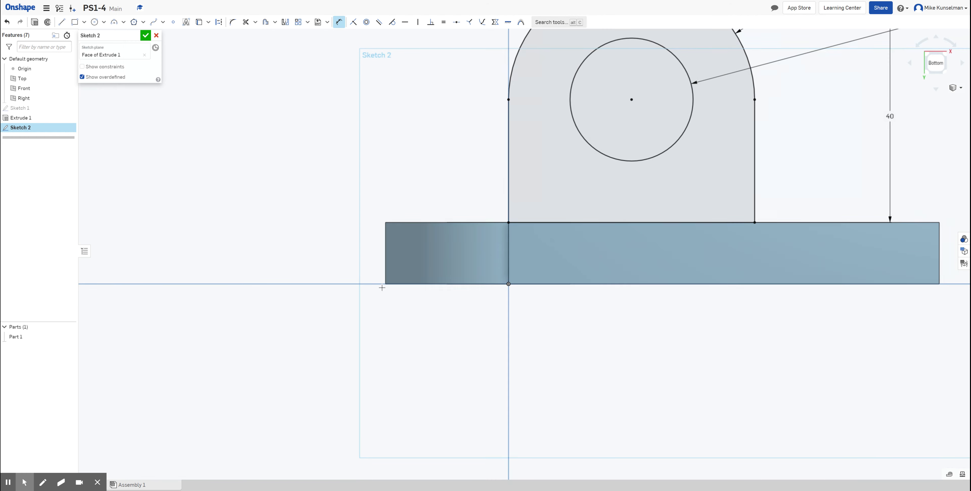
{"action": "mouse_move", "coordinate": [434, 272]}
{"action": "right_mouse_down"}
{"action": "mouse_move", "coordinate": [575, 254]}
{"action": "mouse_move", "coordinate": [516, 327]}
{"action": "mouse_move", "coordinate": [525, 307]}
{"action": "right_mouse_up"}
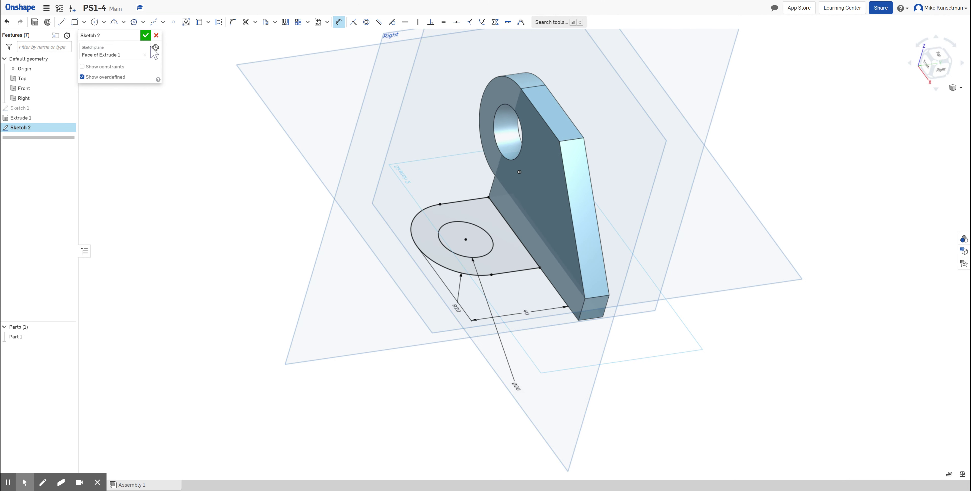
{"action": "left_click", "coordinate": [145, 36]}
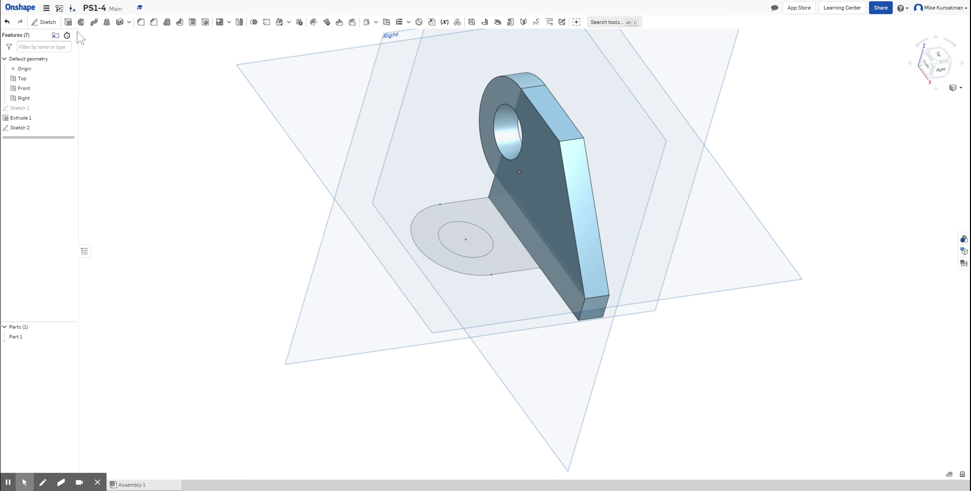
Extrude the tab region 10 mm, flipped into the part, adding it to Part 1
{"action": "left_click", "coordinate": [68, 21]}
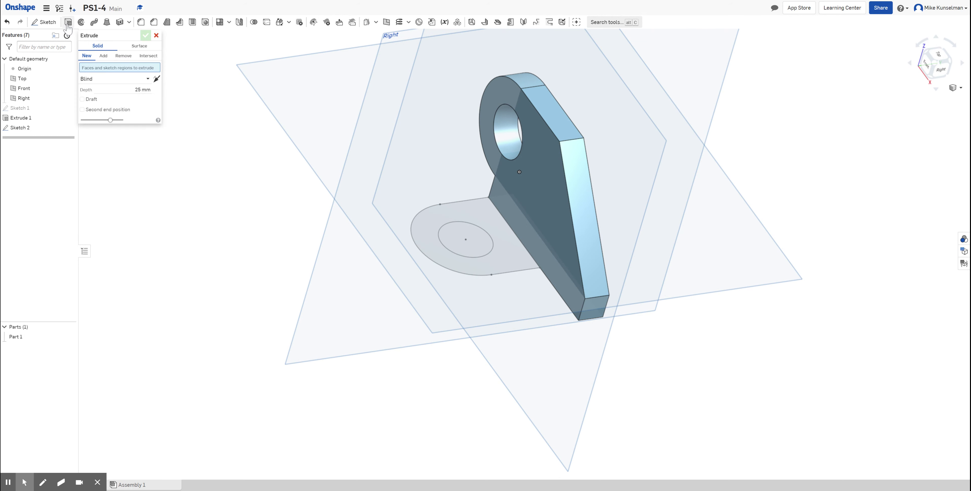
{"action": "left_click", "coordinate": [486, 211]}
{"action": "left_click_drag", "start_coordinate": [446, 306], "coordinate": [417, 233]}
{"action": "type", "text": "10"}
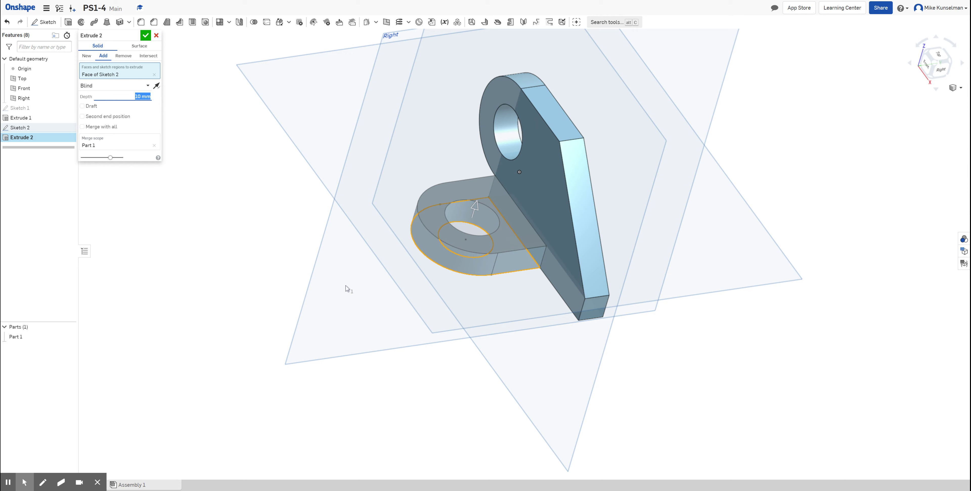
{"action": "key", "text": "Return"}
{"action": "right_click_drag", "start_coordinate": [347, 281], "coordinate": [565, 364]}
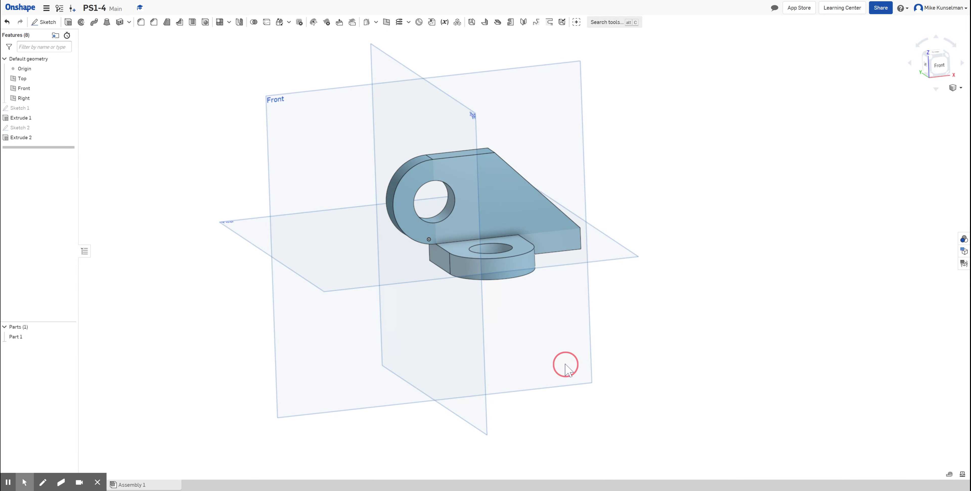
Give Part 1 of the L-shaped bracket the purple AE55BC appearance
{"action": "right_click", "coordinate": [499, 209]}
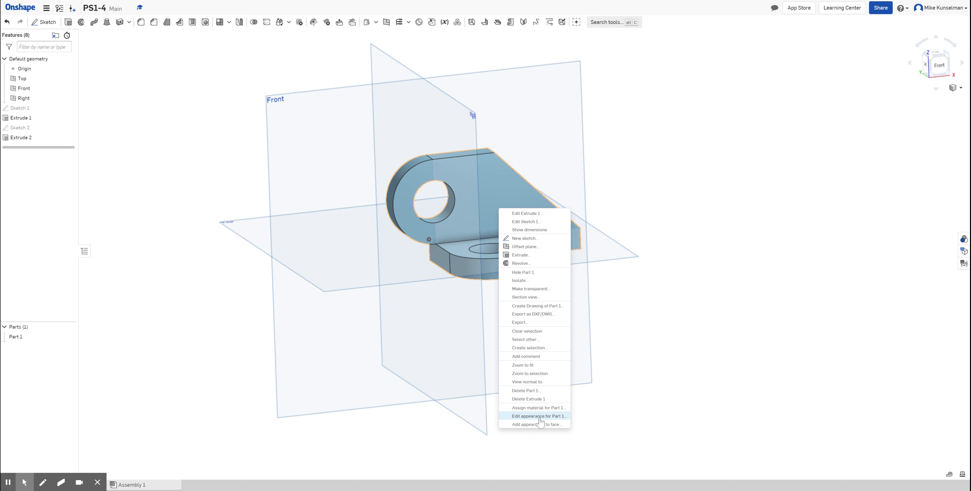
{"action": "left_click", "coordinate": [549, 417]}
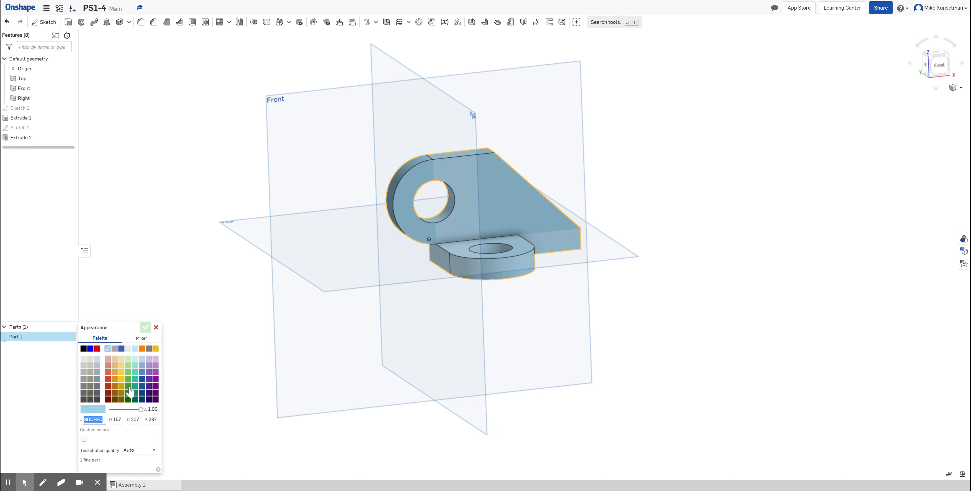
{"action": "left_click", "coordinate": [156, 373]}
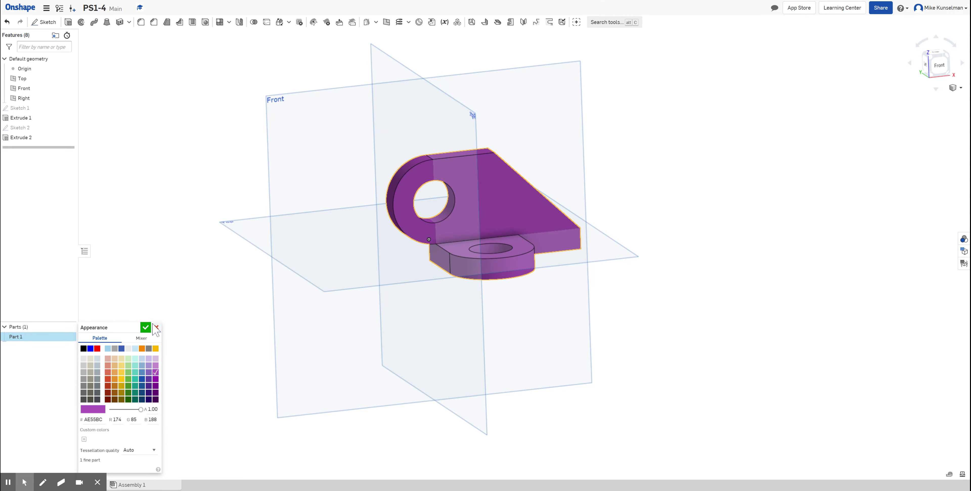
{"action": "left_click", "coordinate": [145, 328]}
{"action": "right_click_drag", "start_coordinate": [641, 350], "coordinate": [633, 386]}
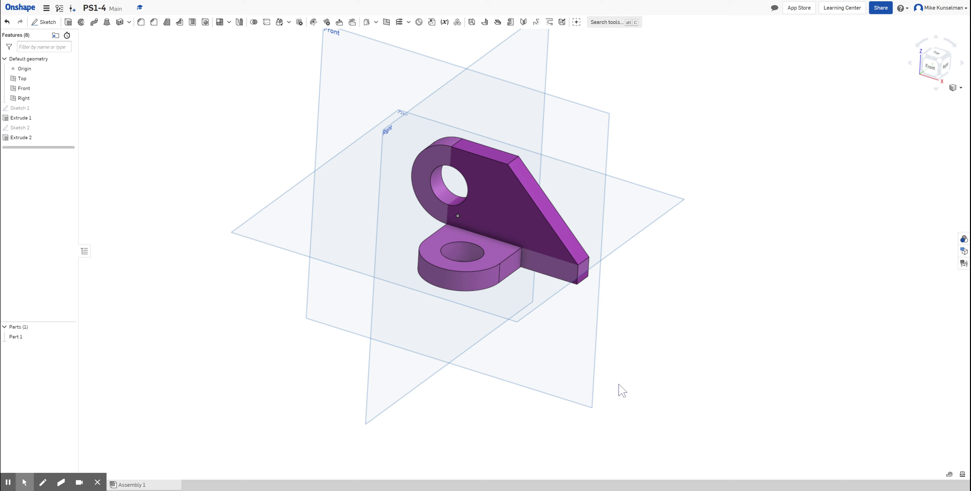